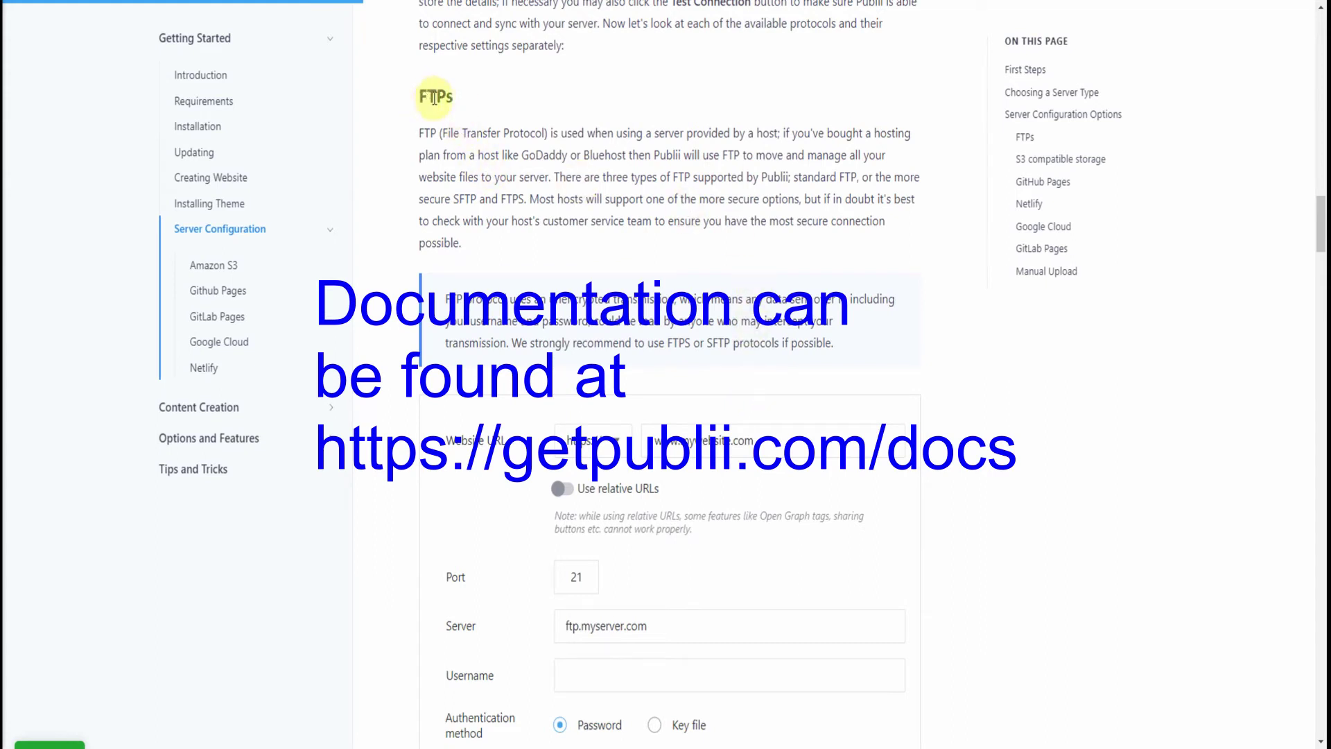
- Scroll past the sample FTP form to the option list covering Port through Remote Path
scroll(550, 156, down, 2)
scroll(549, 157, down, 4)
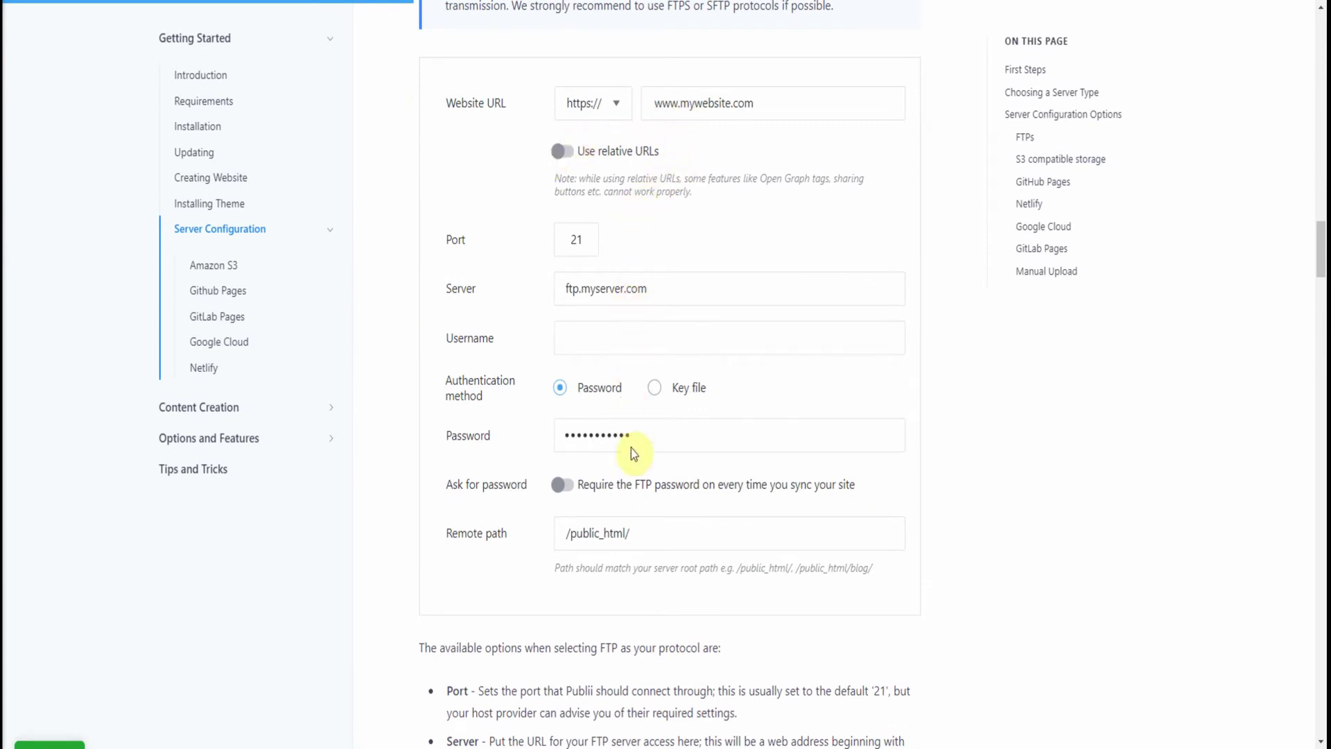
scroll(640, 531, down, 8)
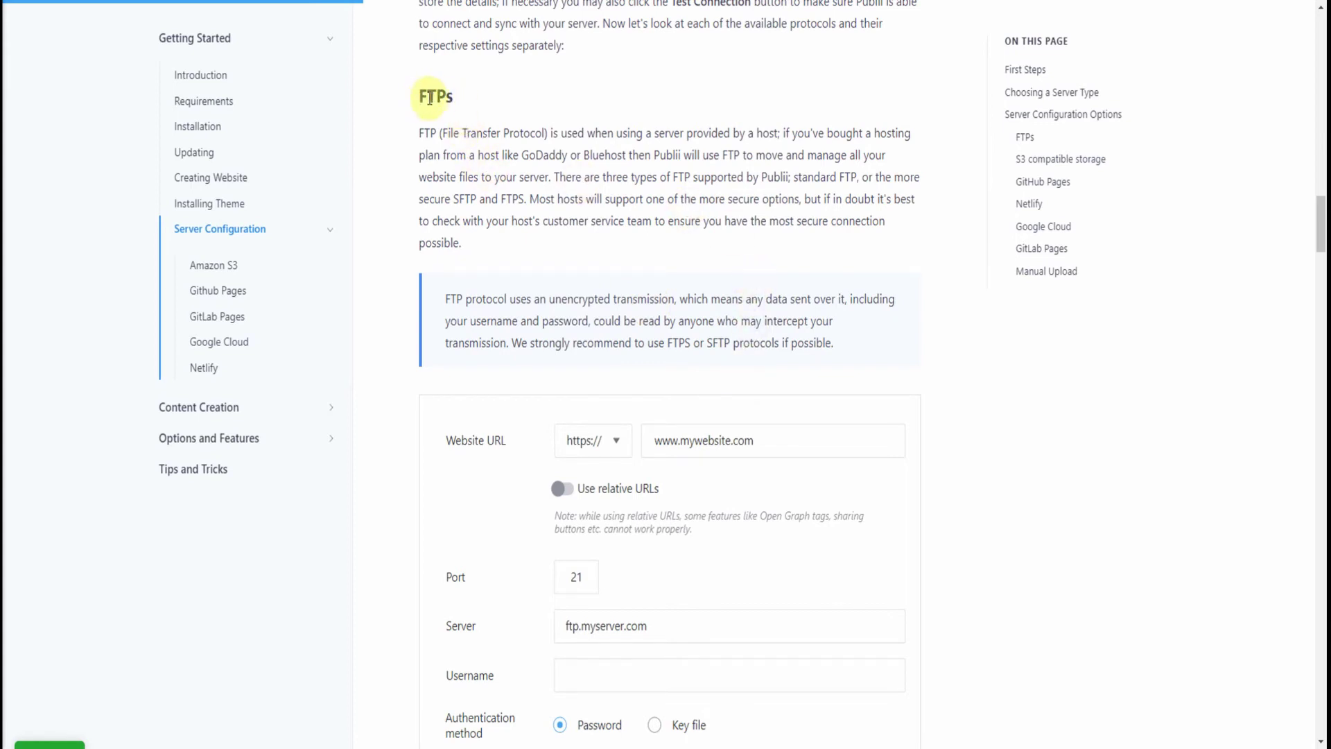
scroll(550, 154, down, 2)
scroll(550, 154, down, 4)
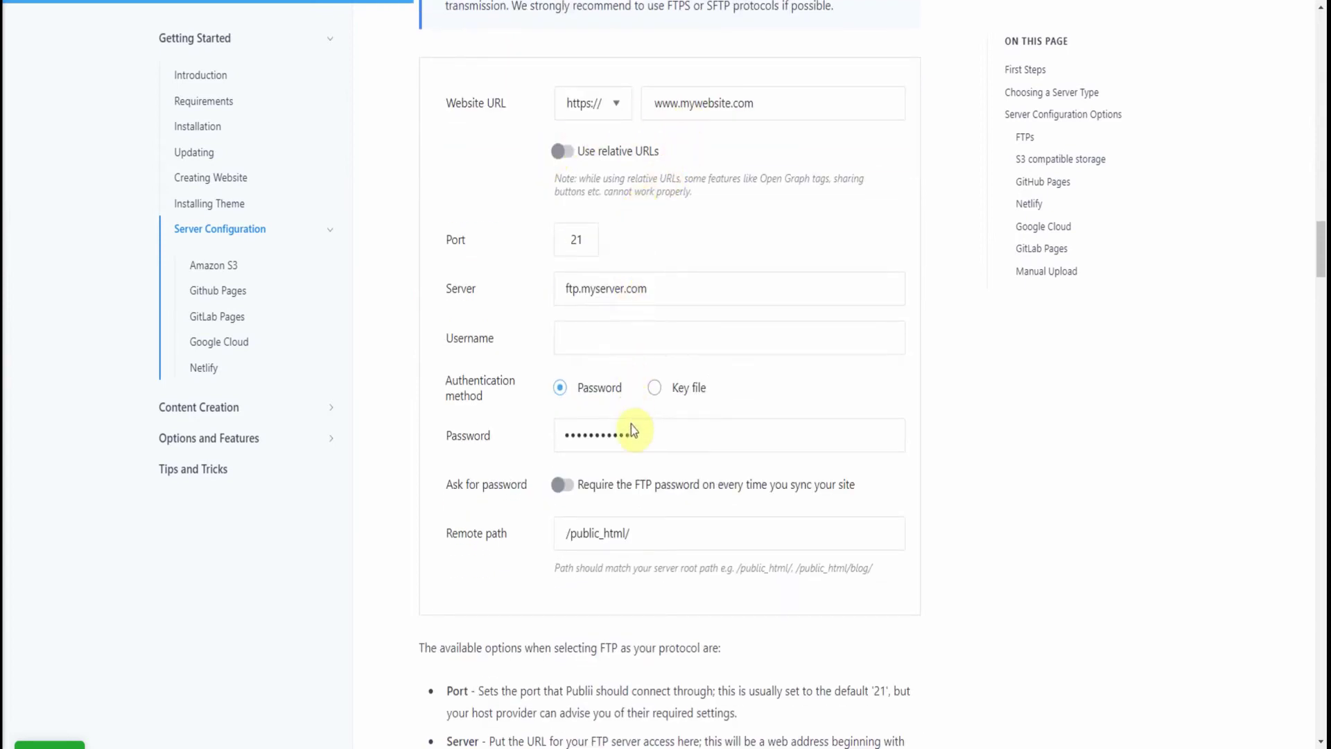
scroll(641, 532, down, 2)
scroll(642, 532, down, 6)
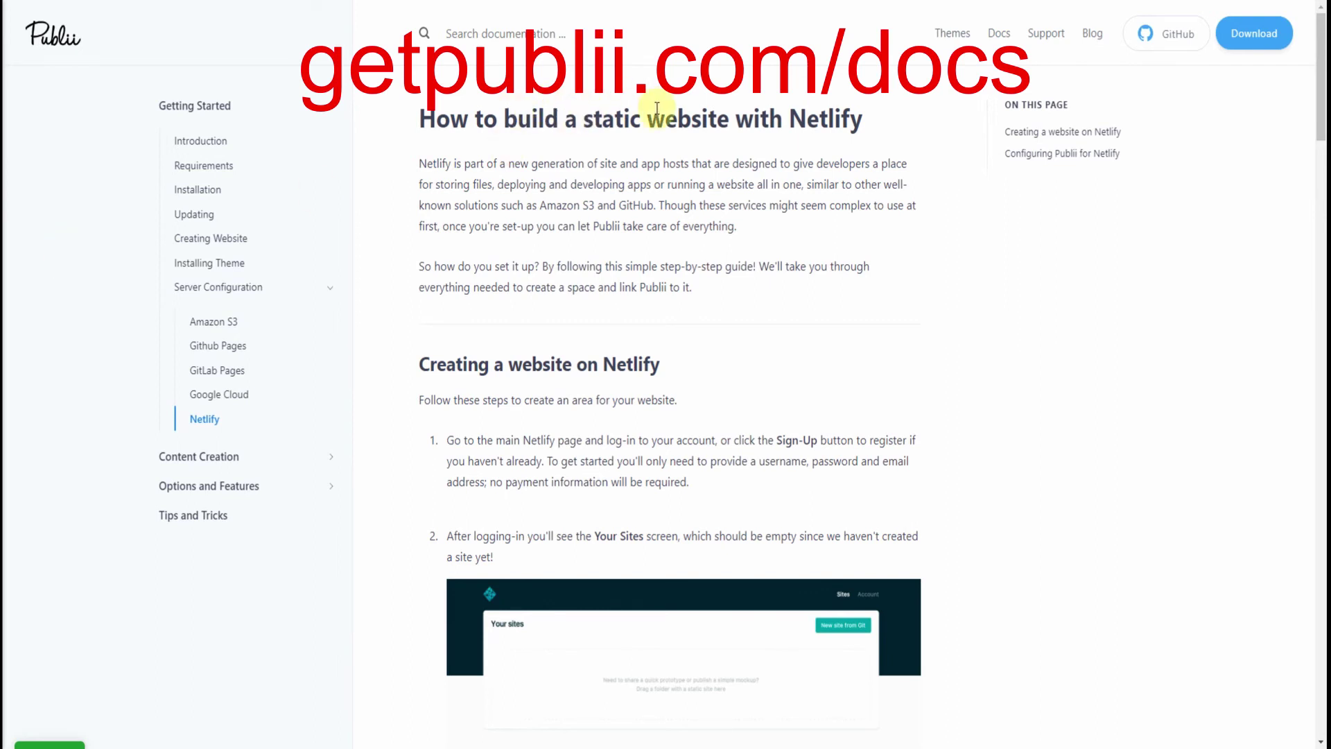
- Scroll the Netlify guide down to 'Configuring Publii for Netlify' and its Destination Server example
scroll(672, 172, down, 3)
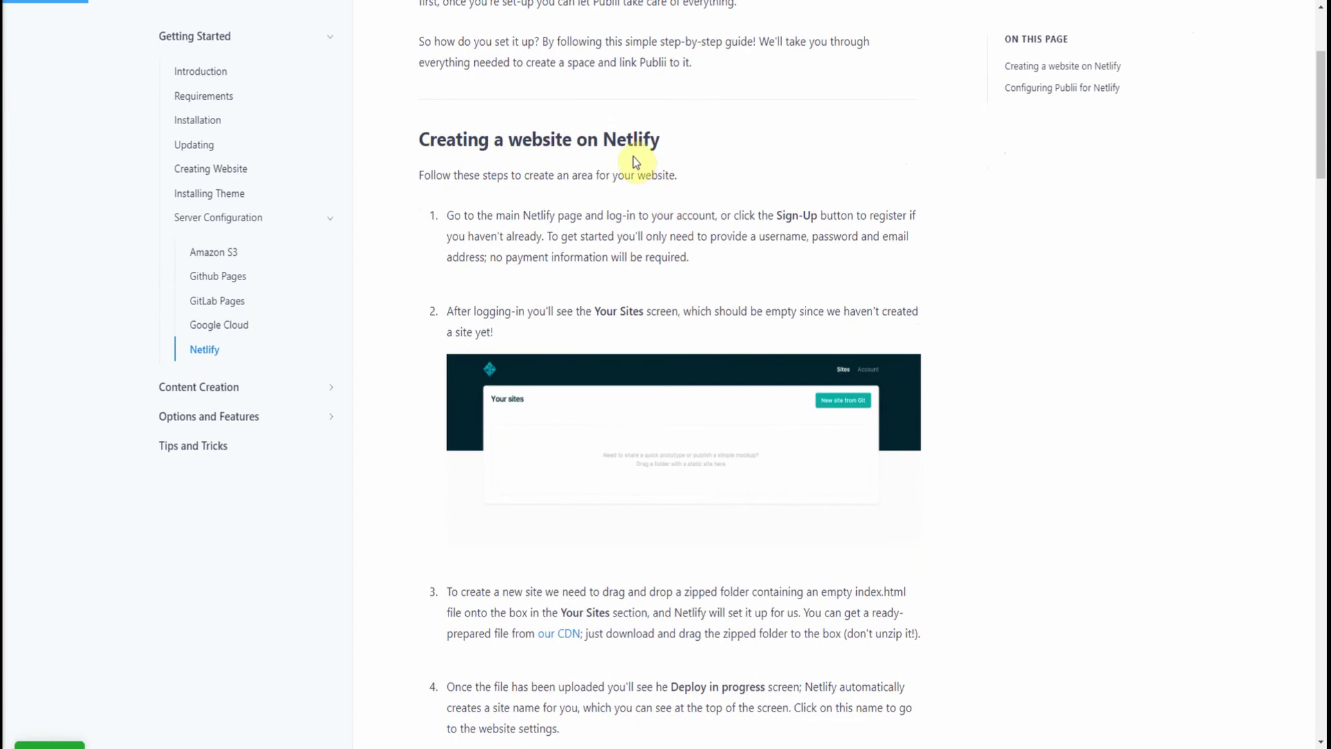
scroll(636, 160, down, 8)
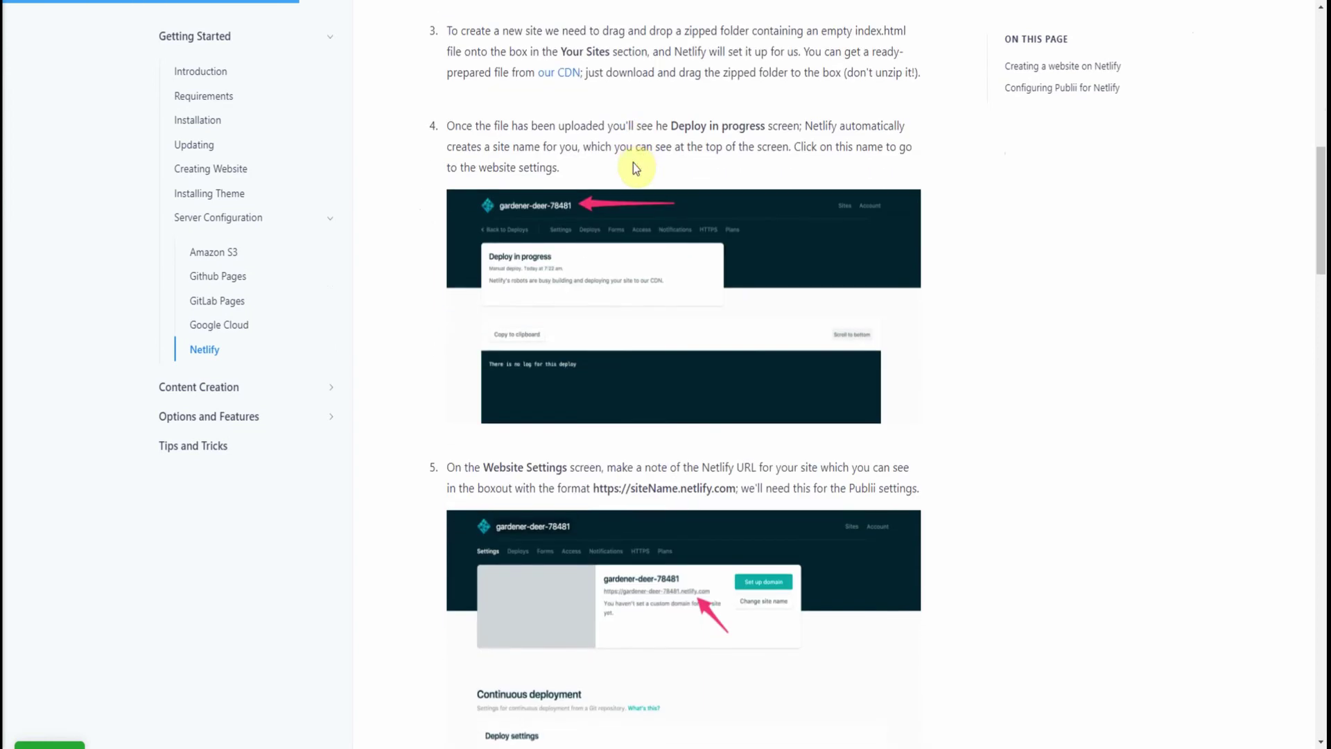
scroll(638, 184, down, 6)
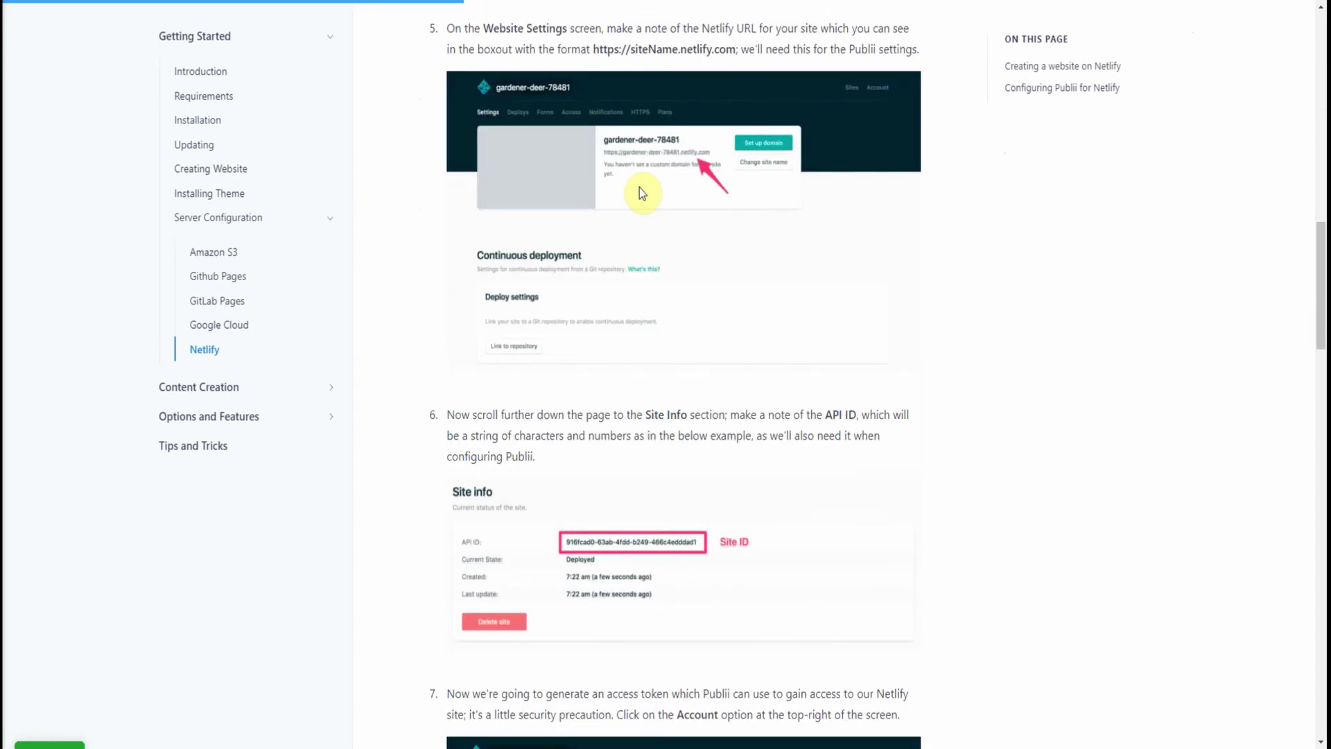
scroll(640, 190, down, 6)
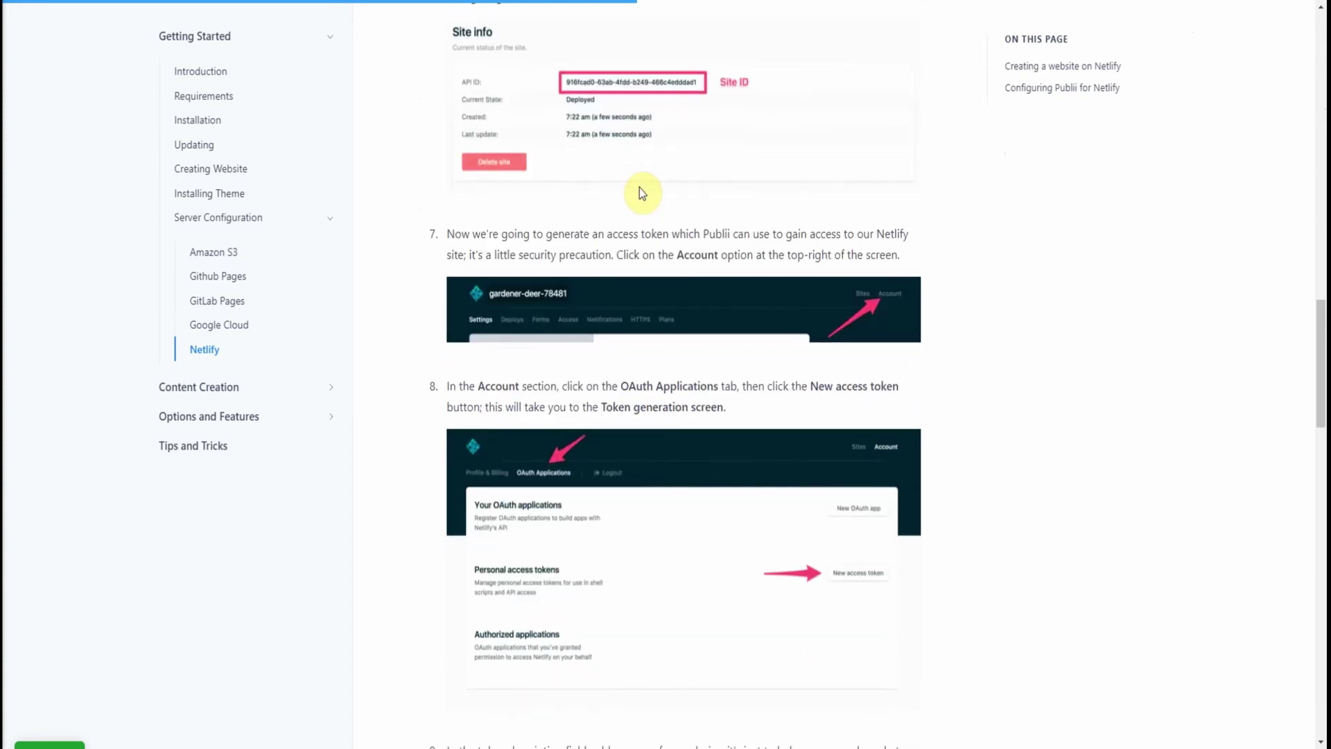
scroll(639, 189, down, 5)
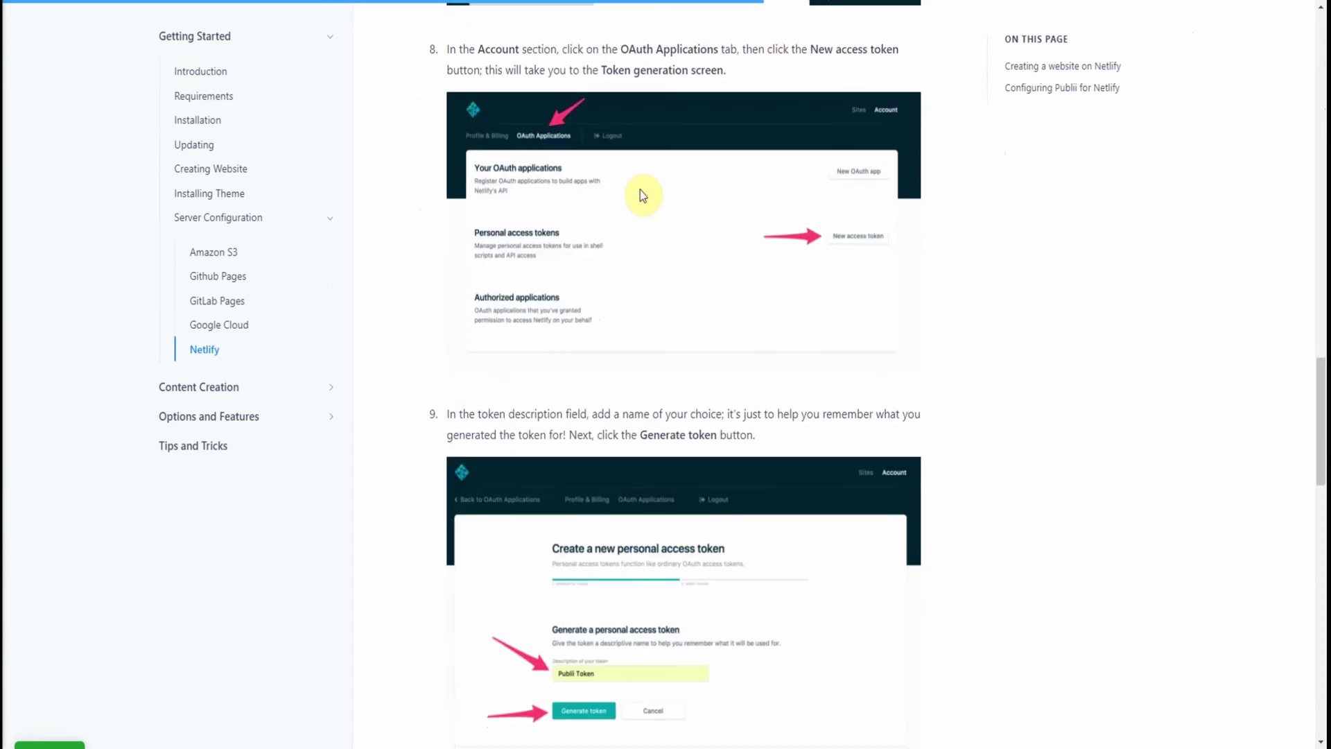
scroll(639, 190, down, 6)
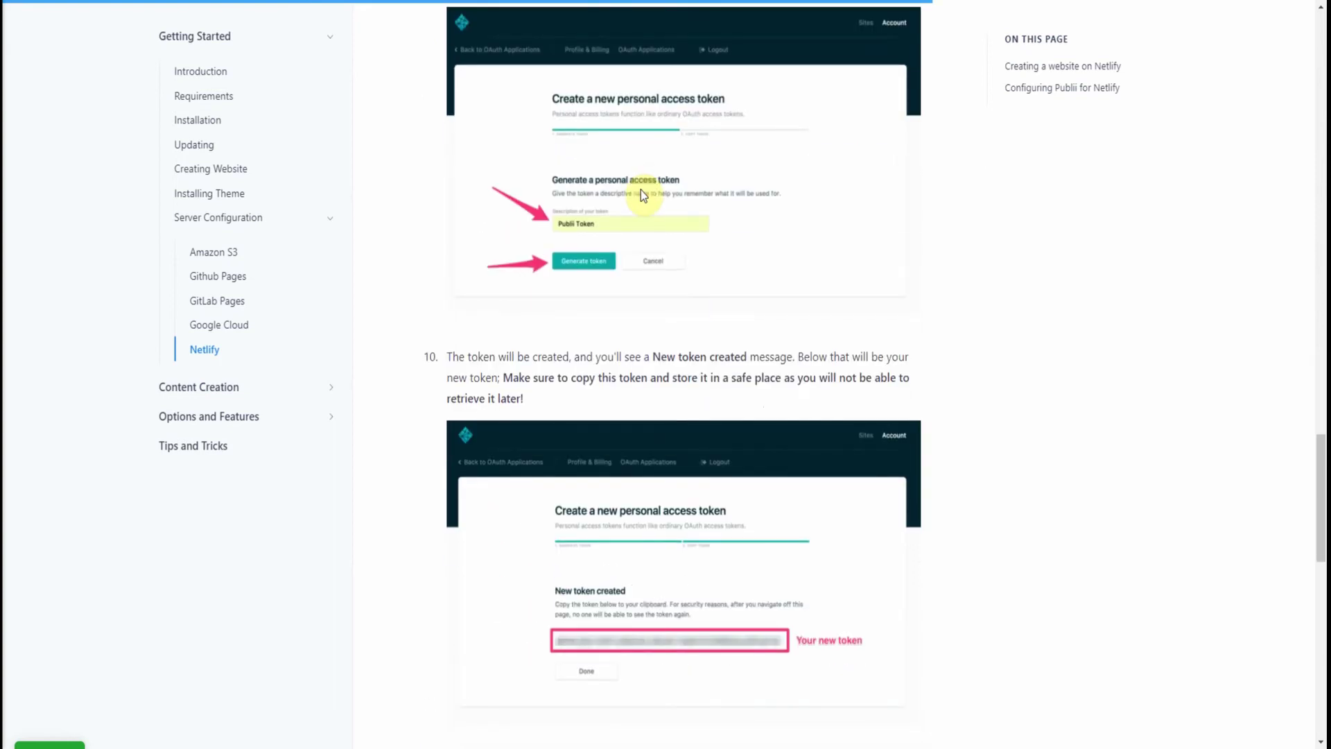
scroll(641, 191, down, 5)
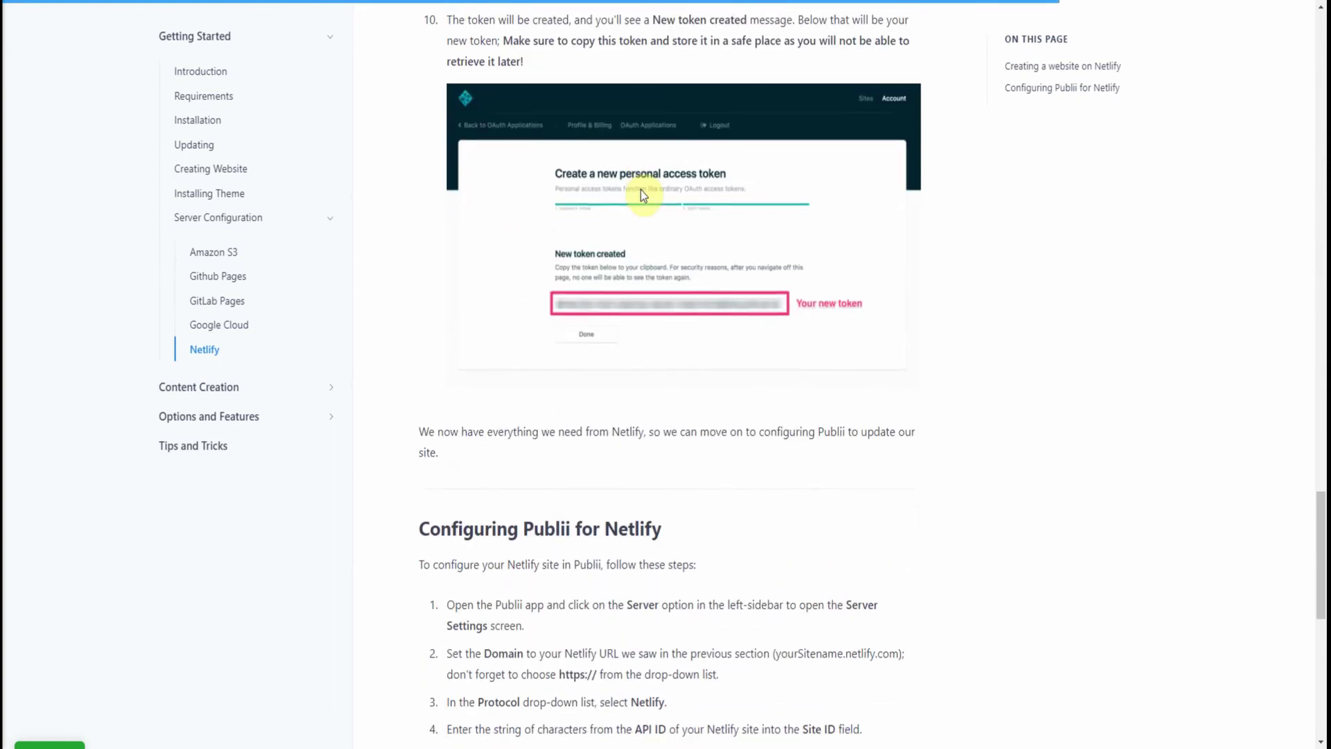
scroll(640, 190, down, 3)
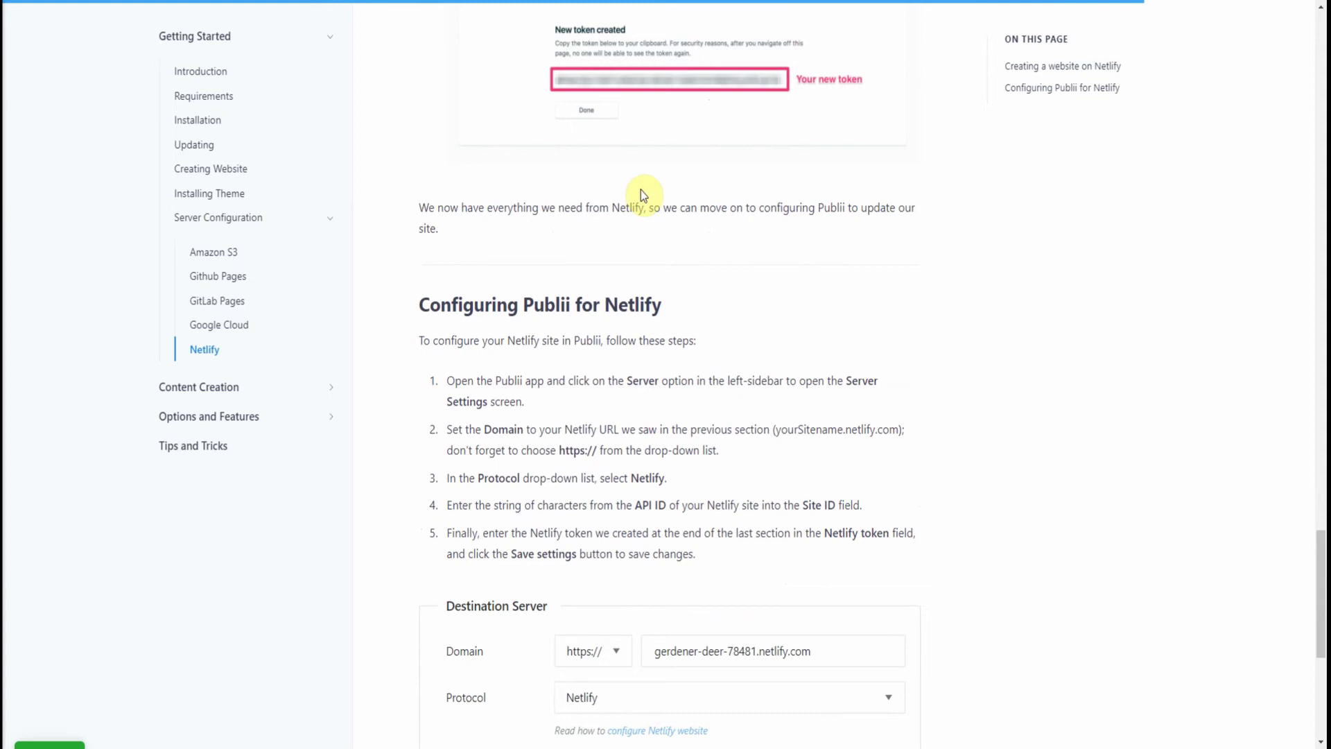
scroll(641, 193, down, 3)
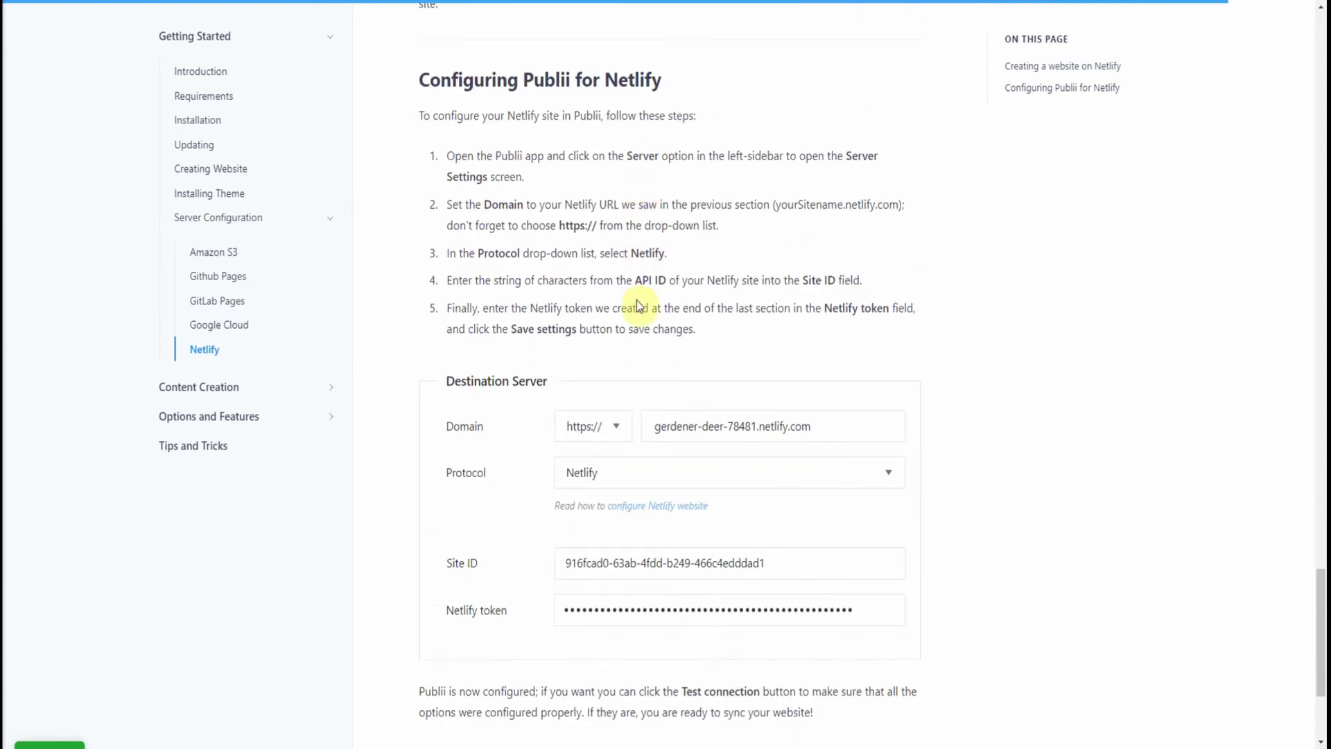
scroll(622, 389, down, 3)
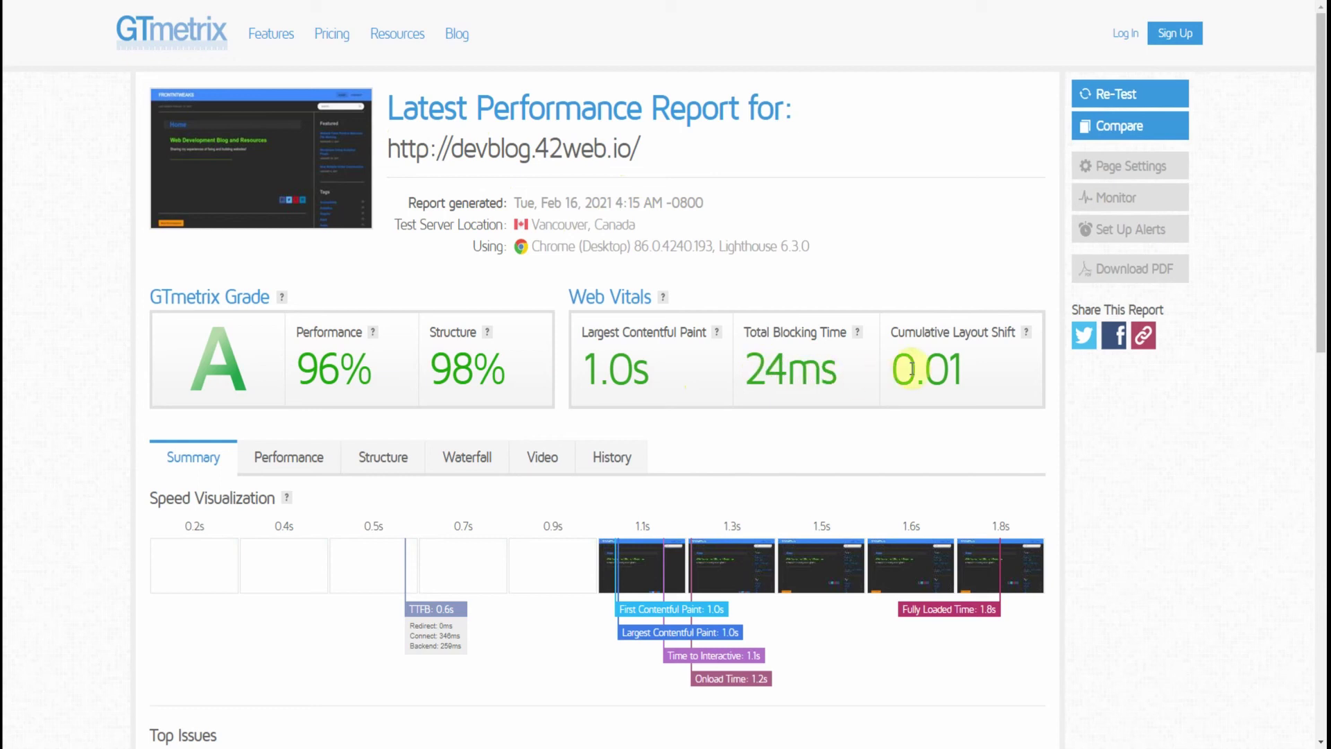
- Scroll through the devblog.42web.io report's Top Issues and Page Details, then back to the top
scroll(535, 426, down, 8)
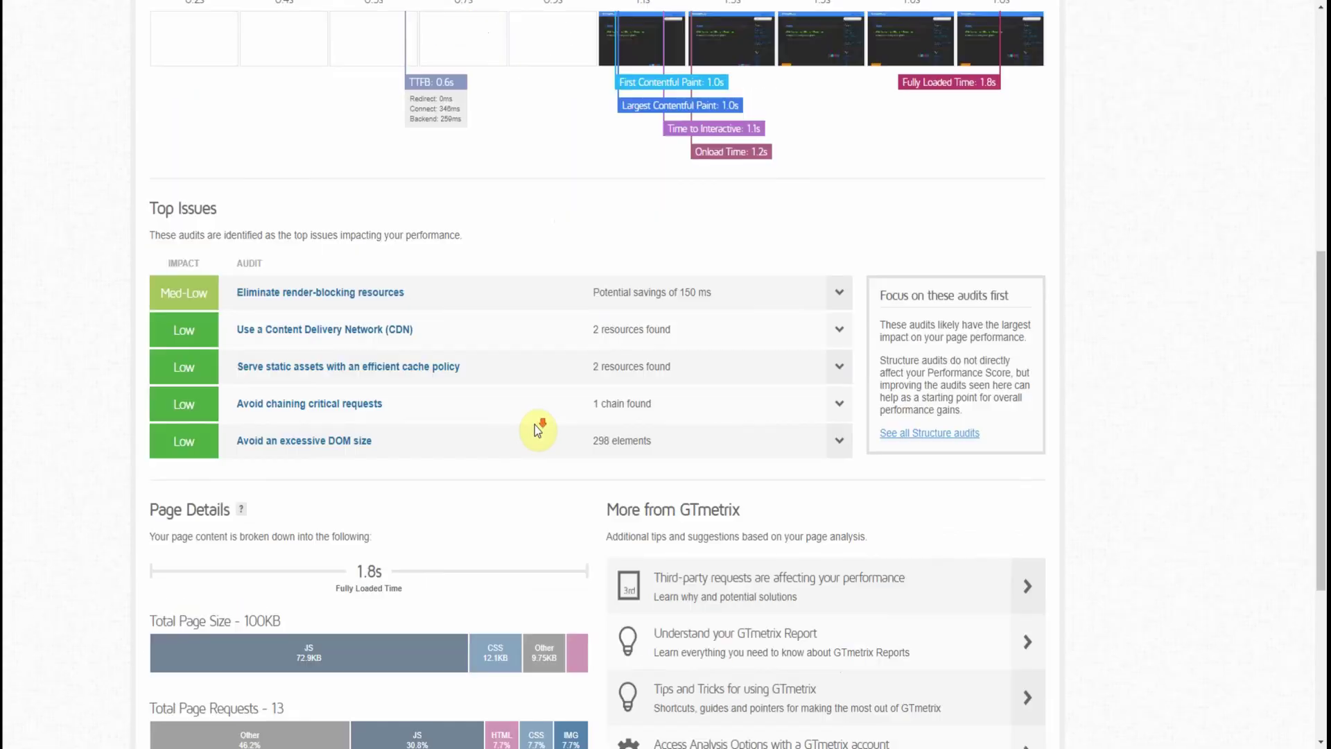
scroll(416, 340, down, 1)
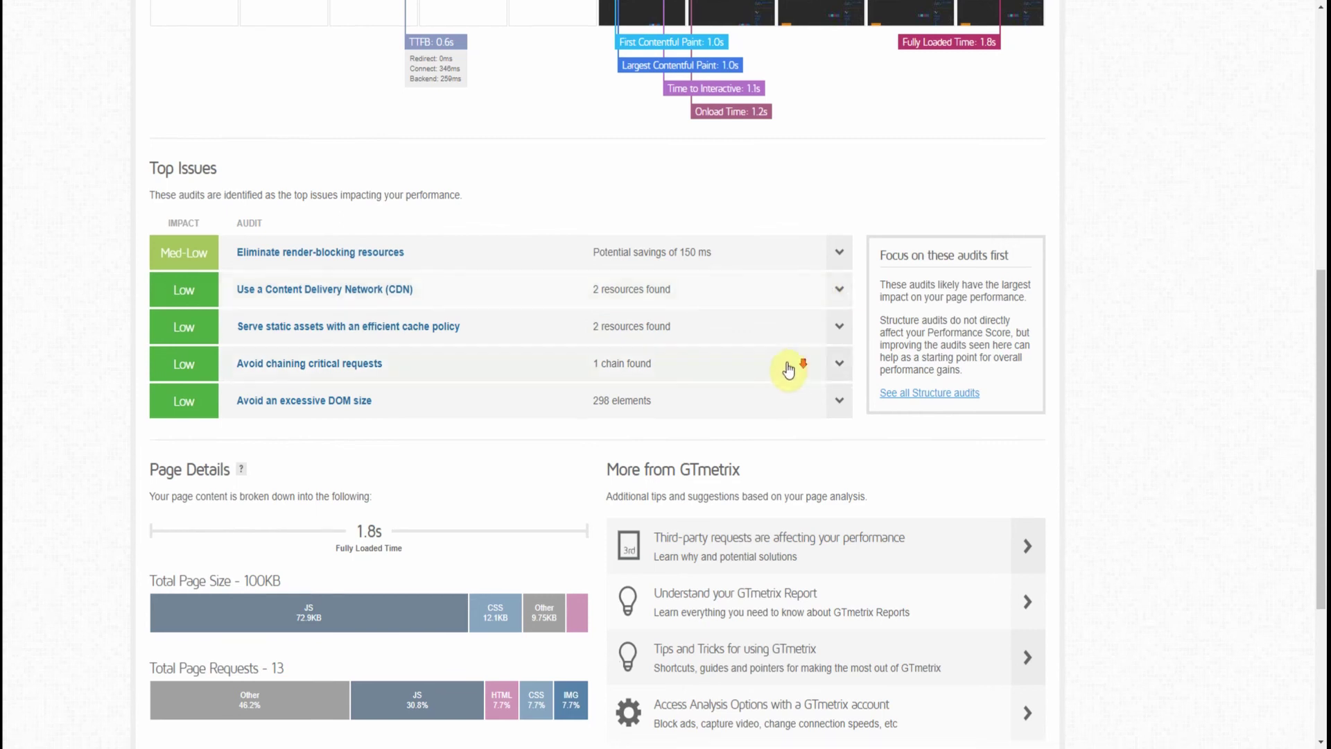
scroll(760, 362, down, 4)
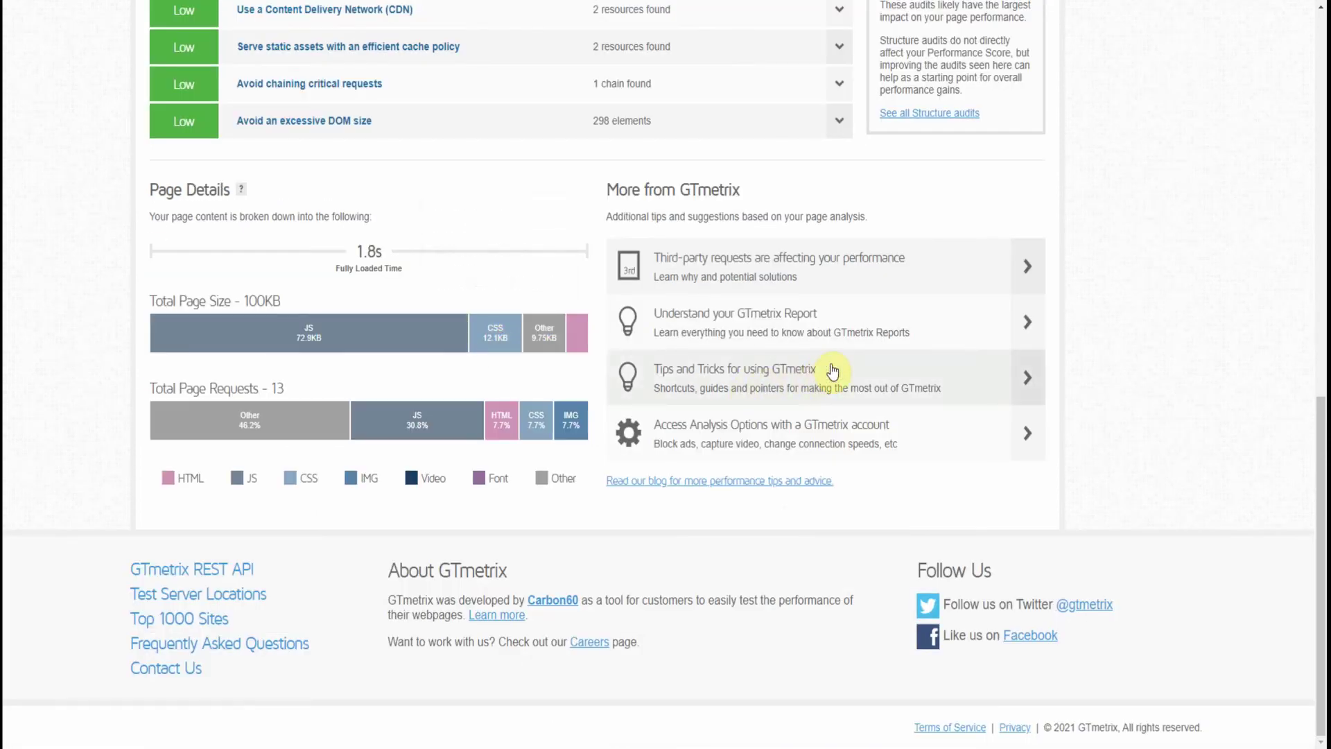
scroll(835, 364, up, 5)
scroll(835, 368, up, 6)
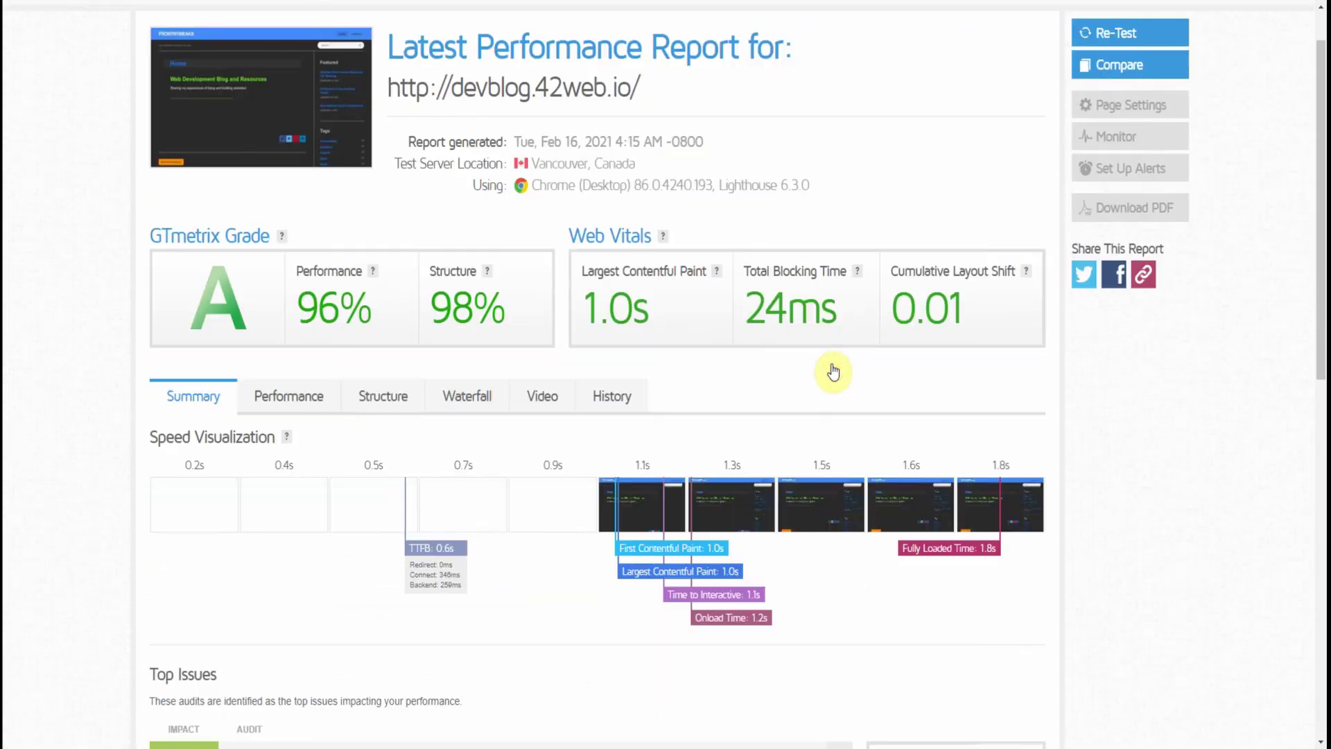
scroll(832, 364, up, 1)
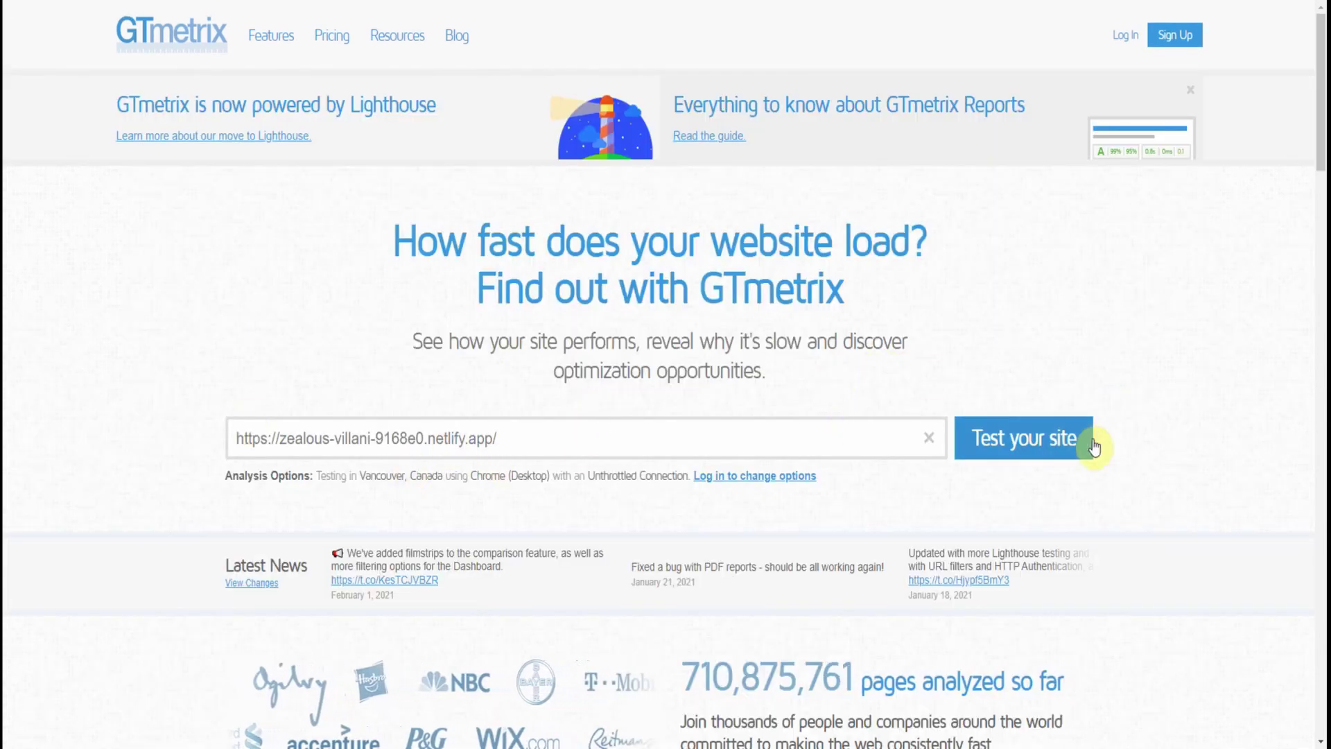
- Run the GTmetrix speed test on zealous-villani-9168e0.netlify.app
click(1070, 442)
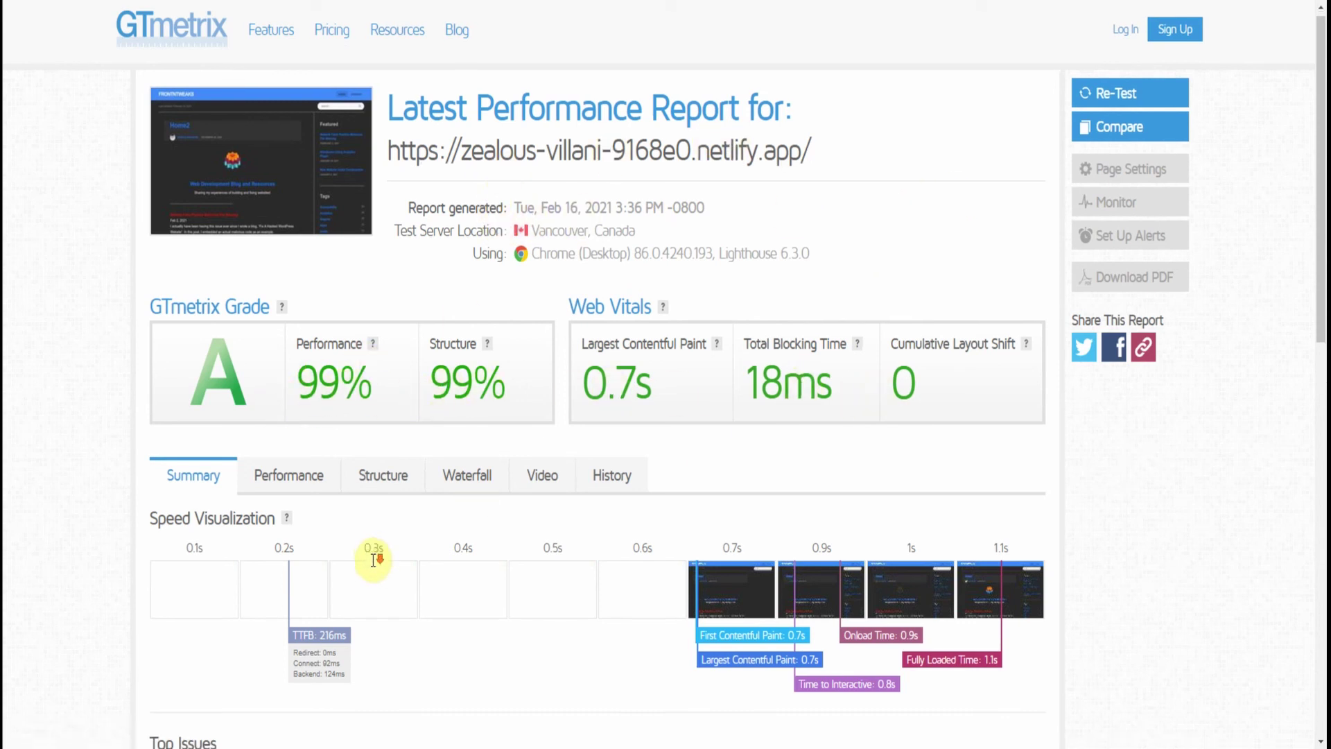
scroll(373, 563, down, 3)
scroll(372, 560, down, 2)
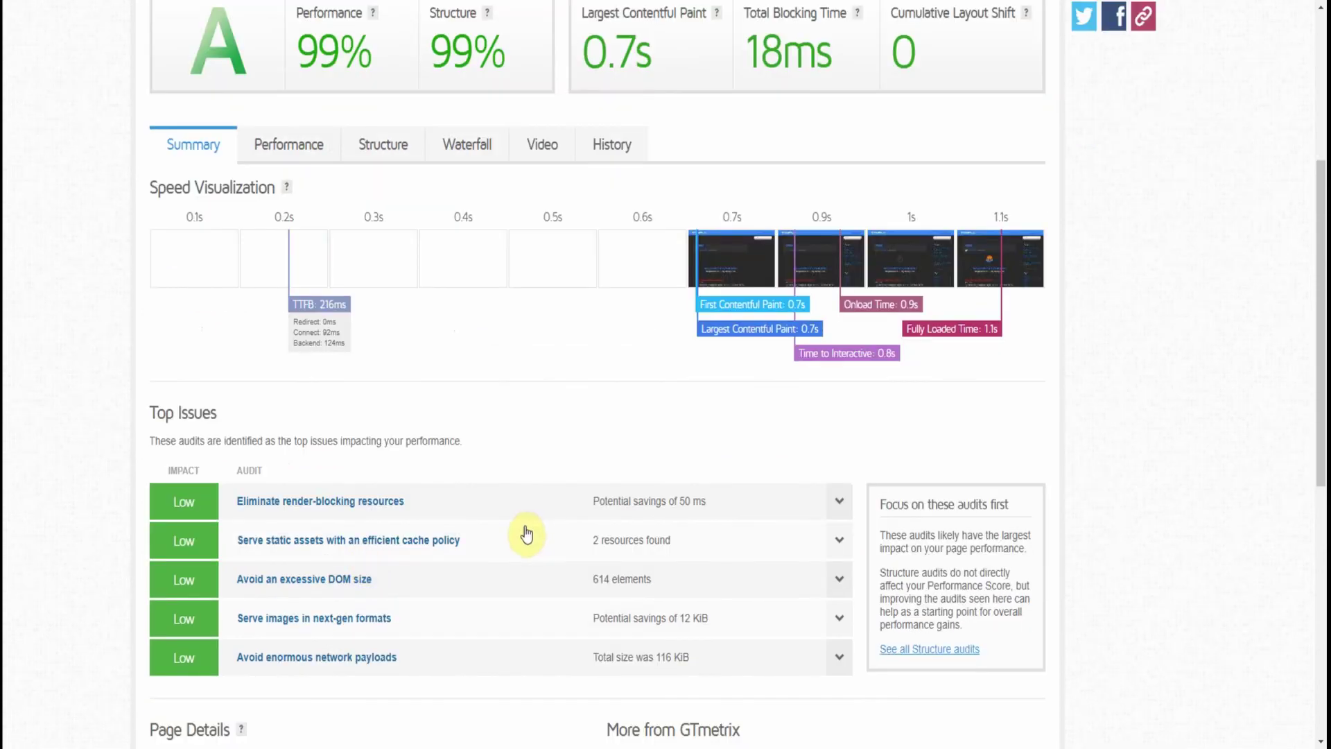
scroll(525, 534, down, 5)
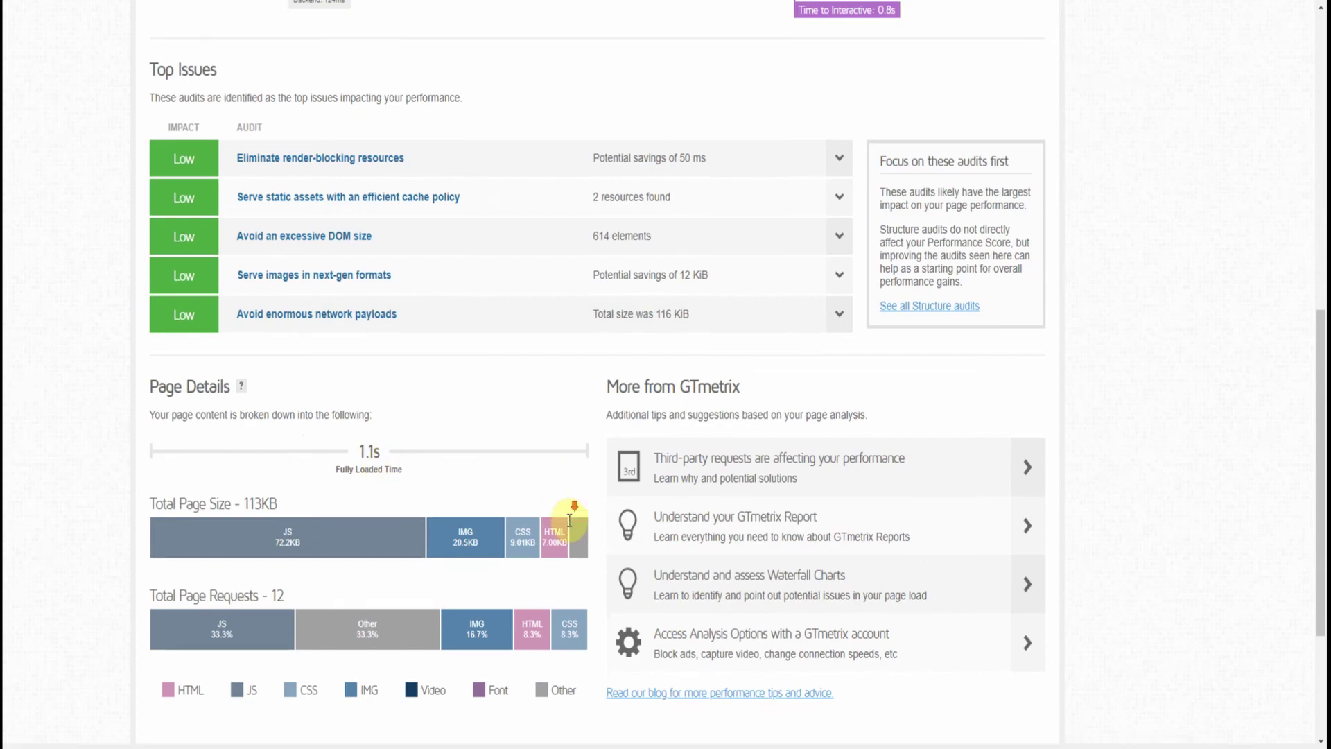
scroll(582, 555, down, 3)
scroll(593, 584, up, 12)
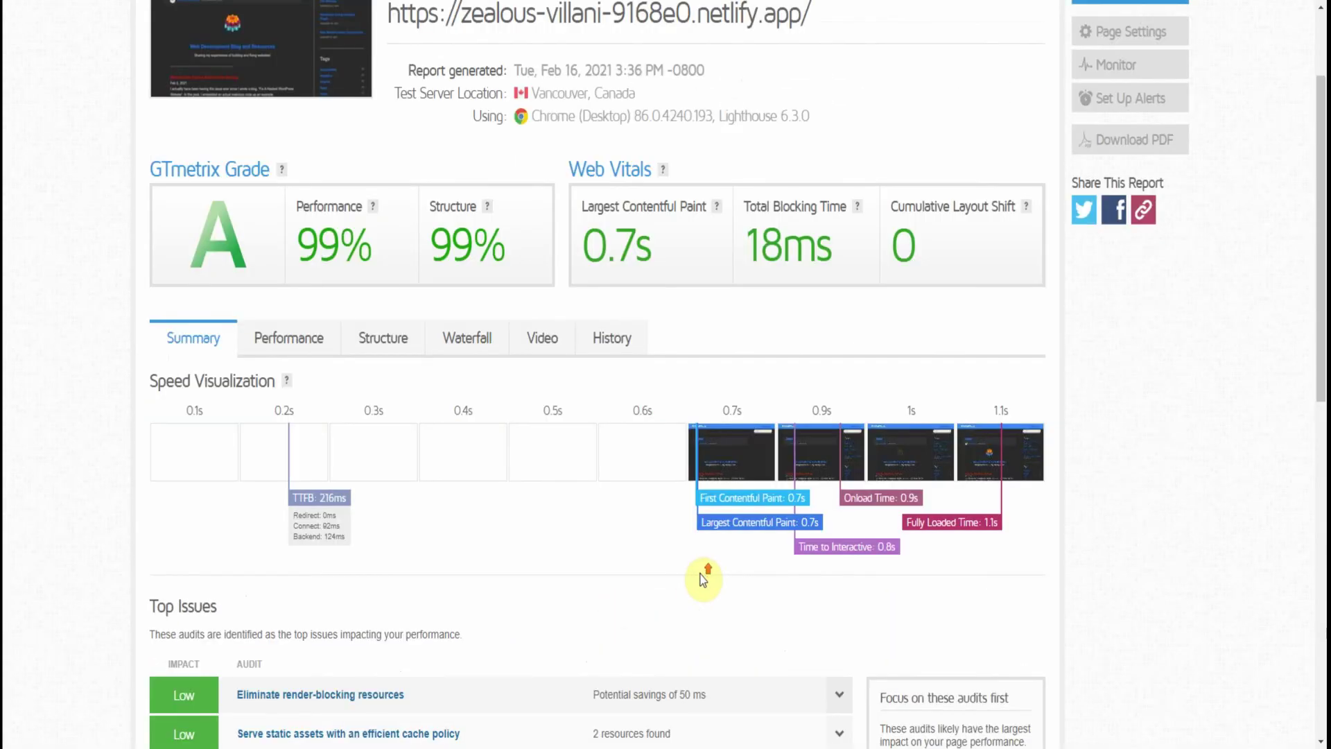
scroll(702, 582, down, 5)
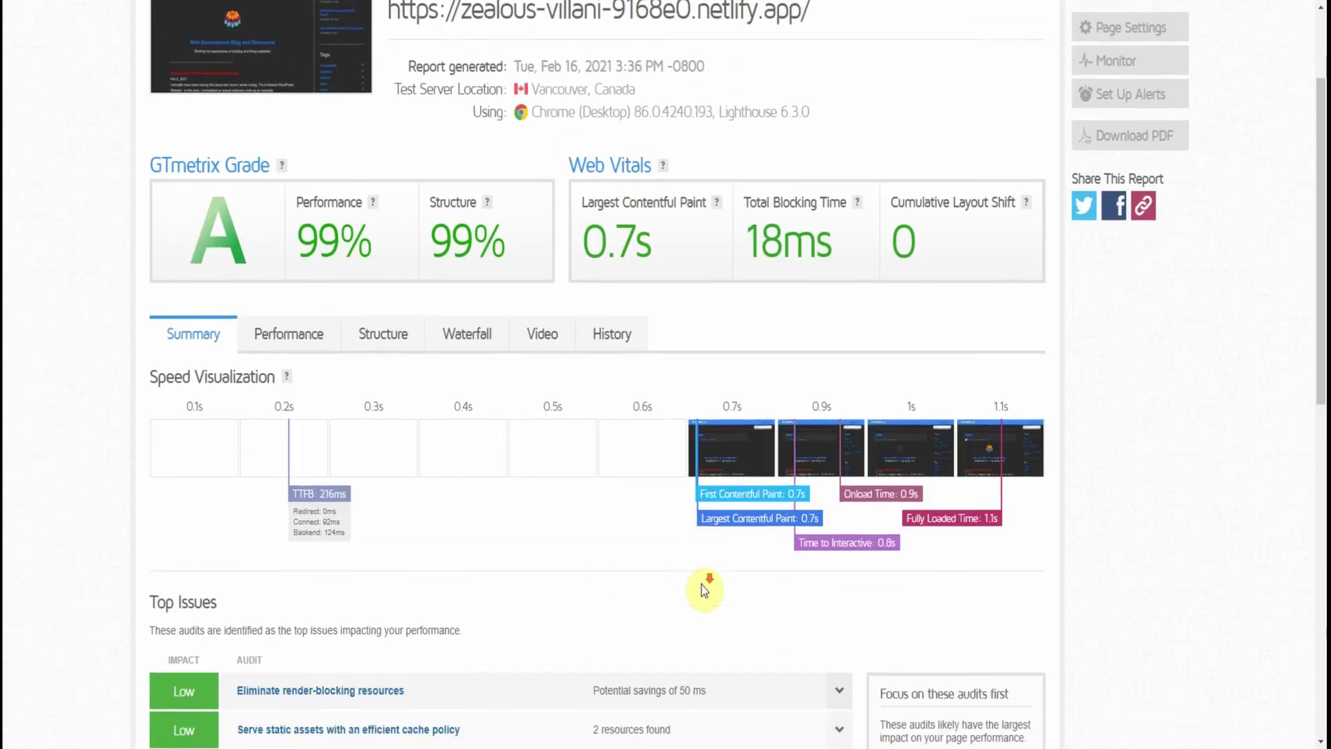